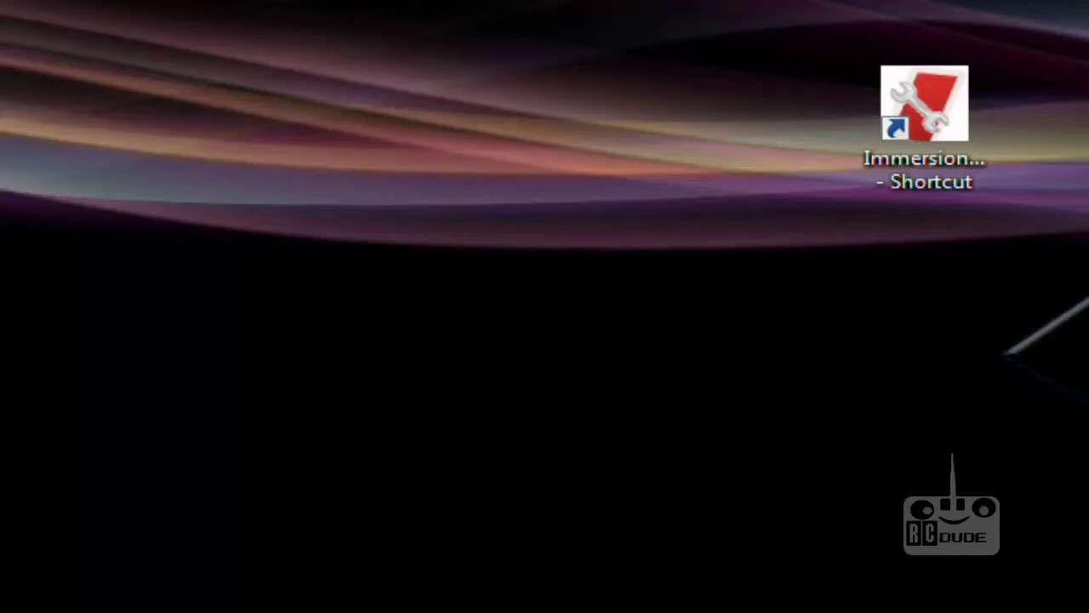
Step: Launch ImmersionRC Tools from its desktop shortcut
double_click(926, 118)
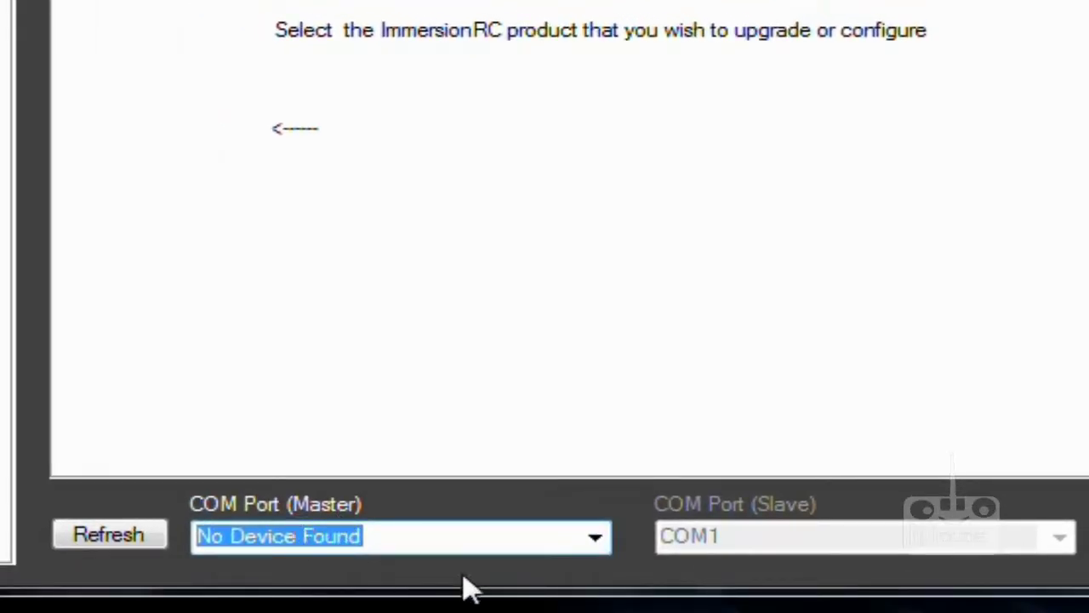
Step: Detect the USB-to-UART adapter on COM4 and open the EzUHF: Tx configuration page
left_click(138, 549)
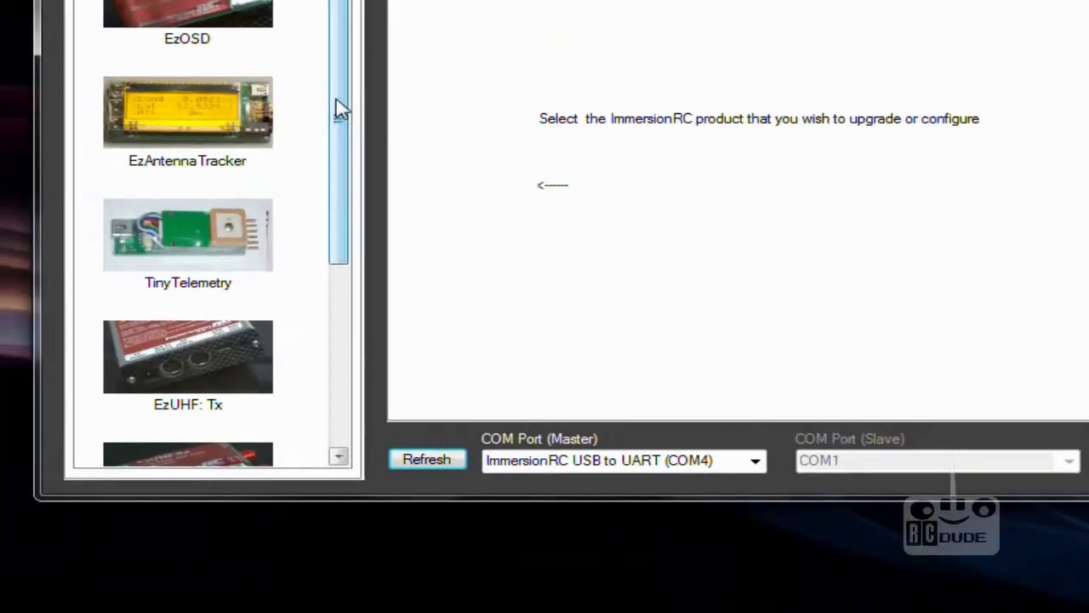
left_click_drag(337, 170, 396, 272)
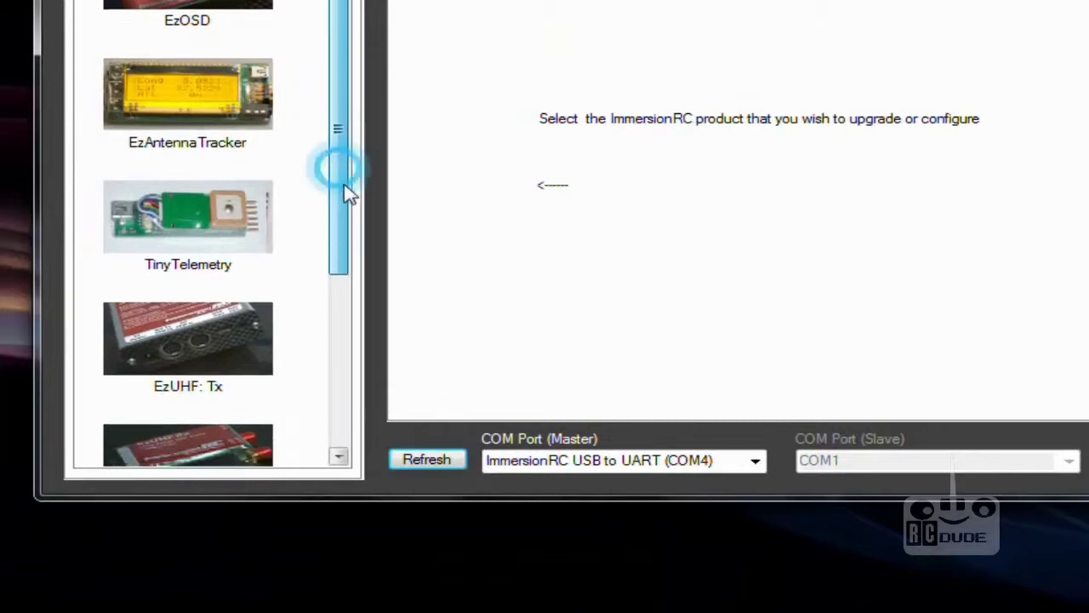
scroll(359, 251, "down", 1)
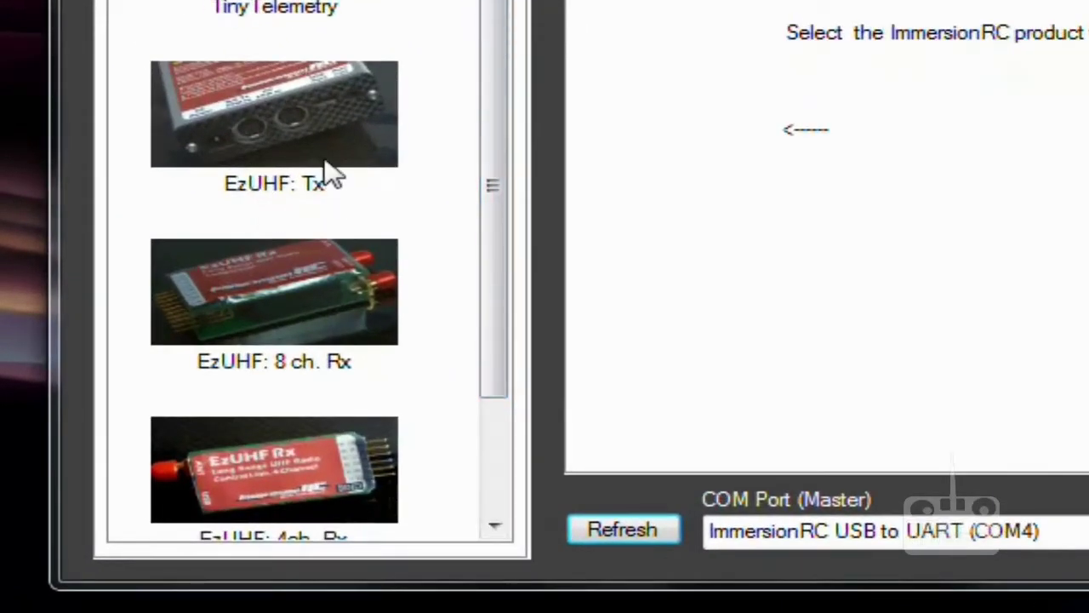
left_click(337, 138)
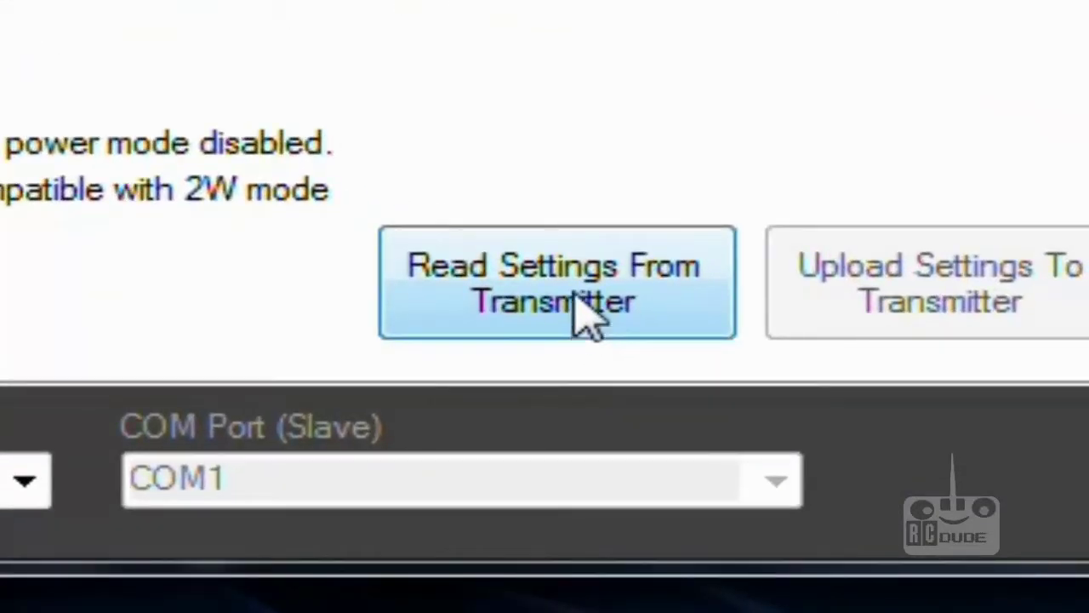
Step: Read the transmitter settings and highlight firmware version 1.43 (6) with the 435-437MHz band
left_click(632, 312)
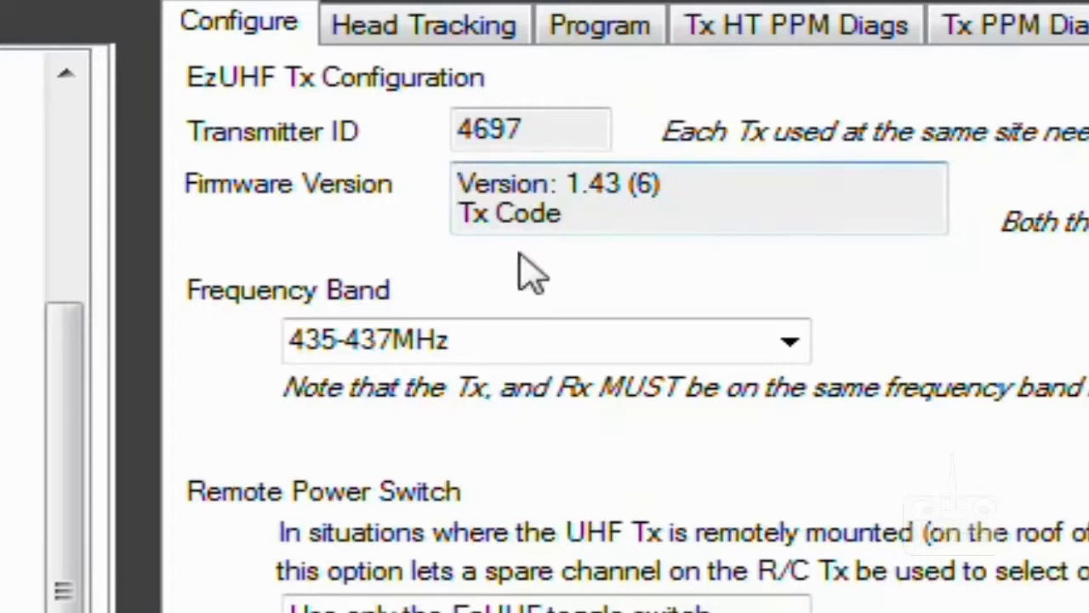
left_click_drag(689, 189, 455, 186)
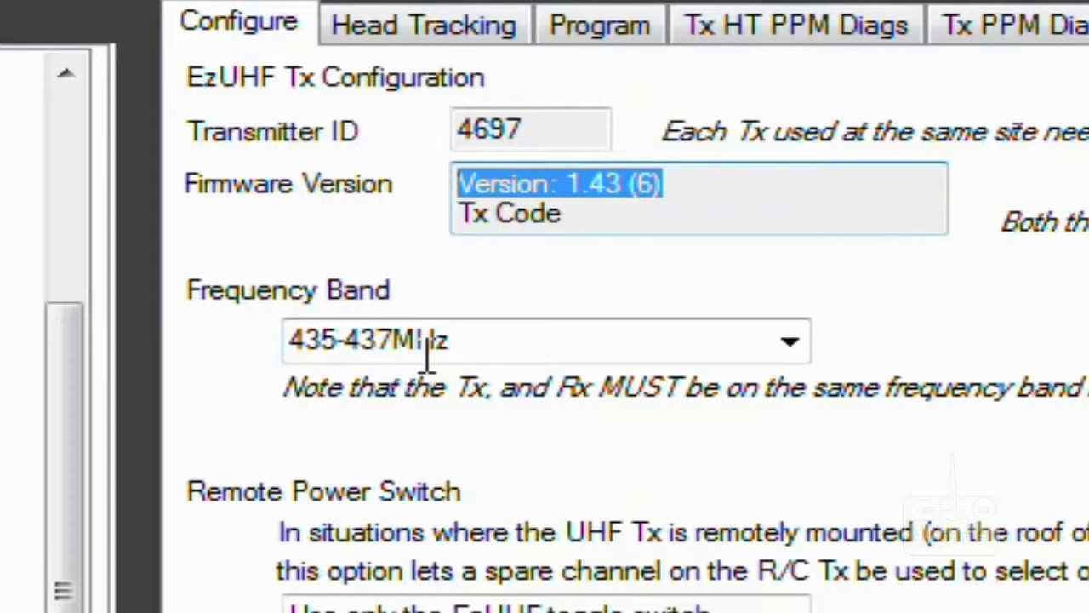
left_click(791, 343)
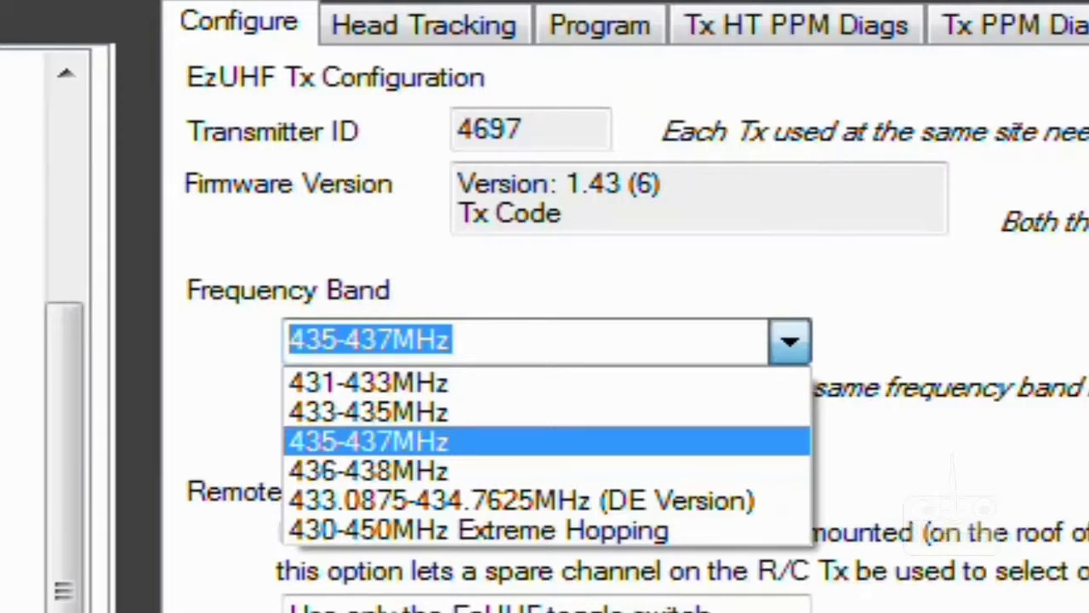
key("Escape")
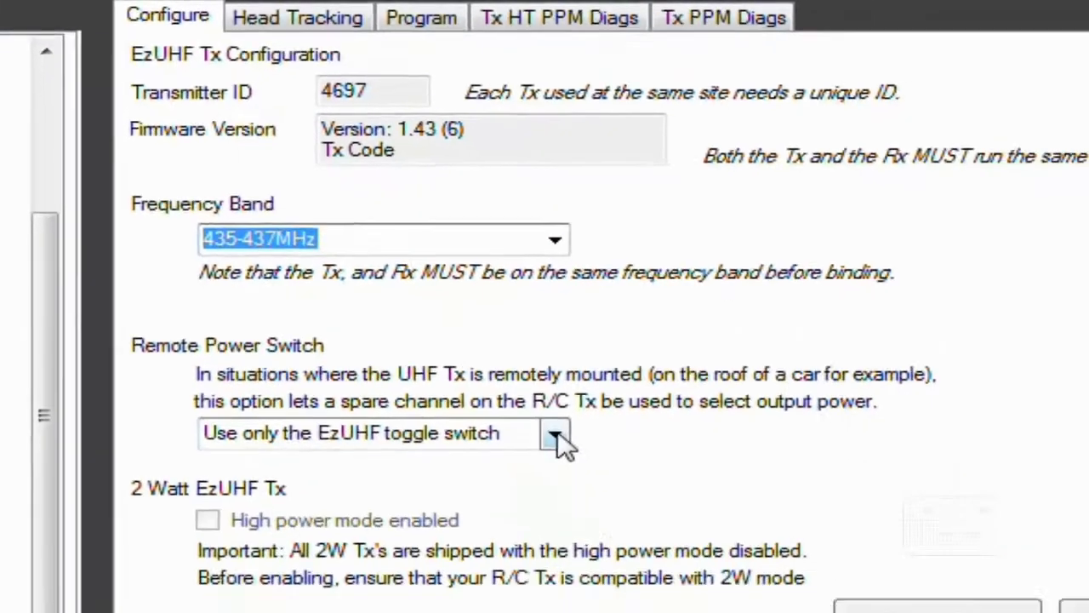
left_click(437, 342)
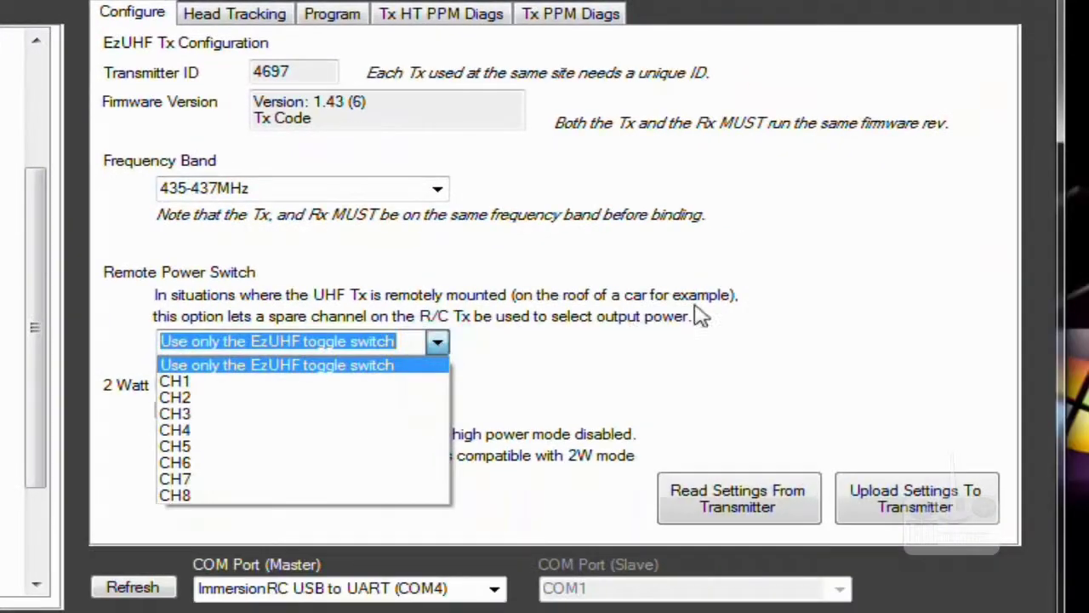
left_click(839, 306)
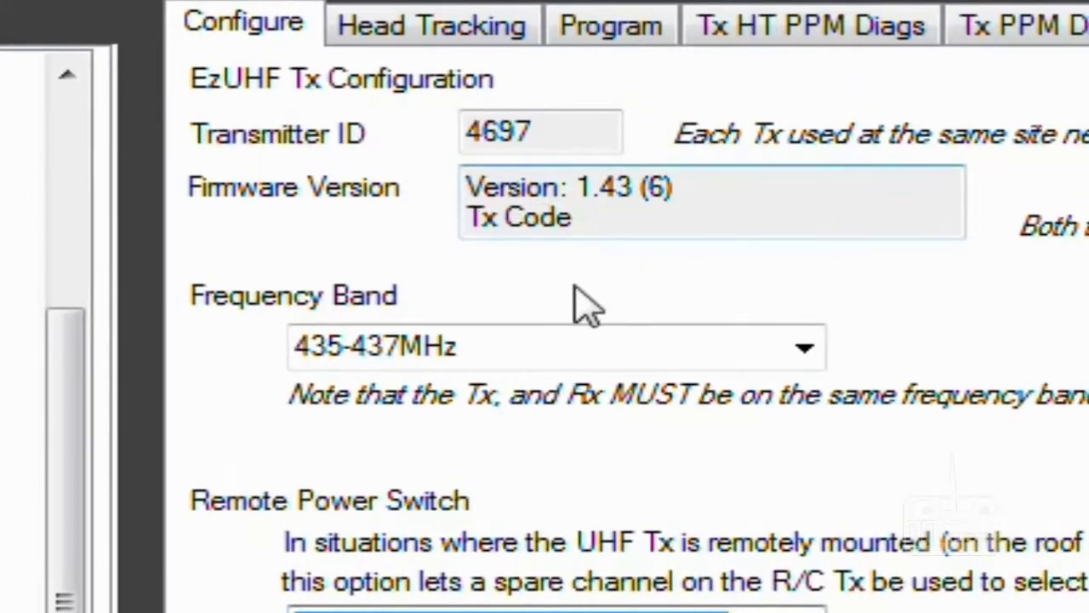
Step: Point out the transmitter's 1.43 (6) firmware version before unplugging it
left_click(709, 212)
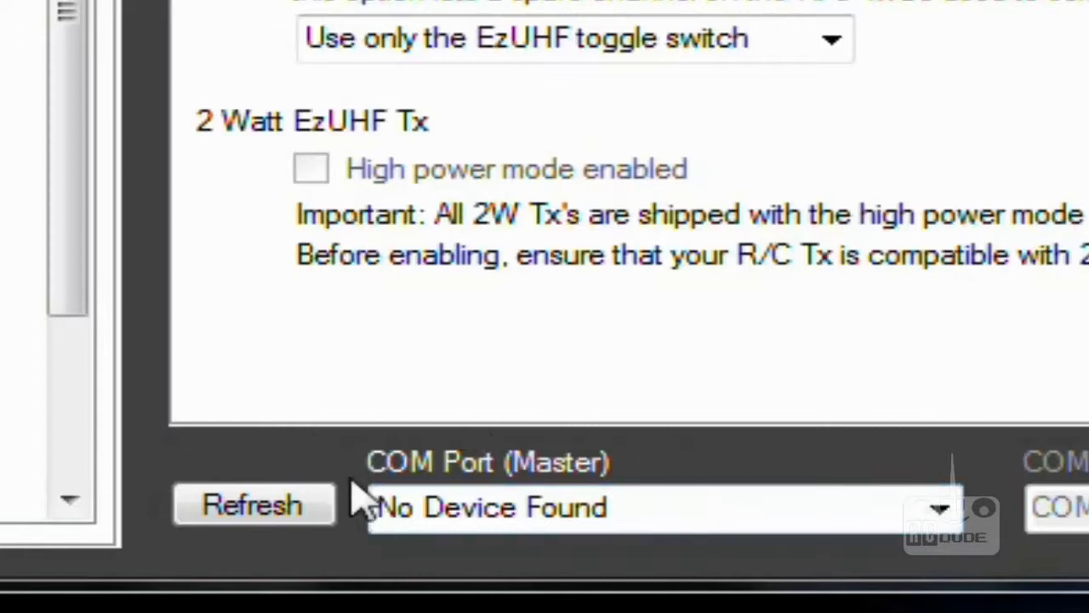
Step: Detect the receiver's adapter on COM4 and open the EzUHF: 8 ch. Rx page
left_click(223, 504)
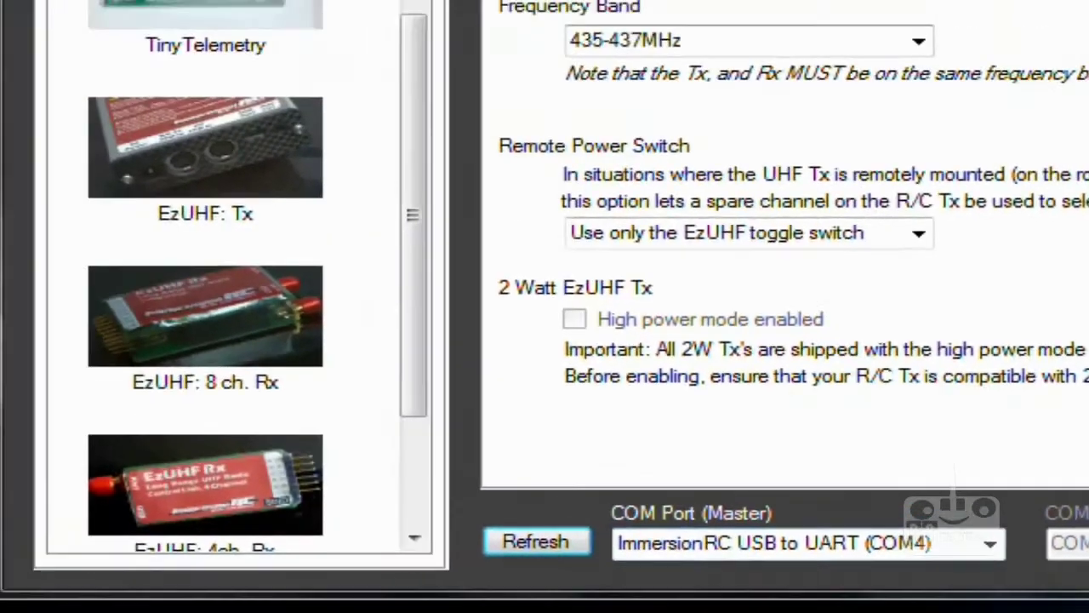
left_click_drag(431, 64, 436, 228)
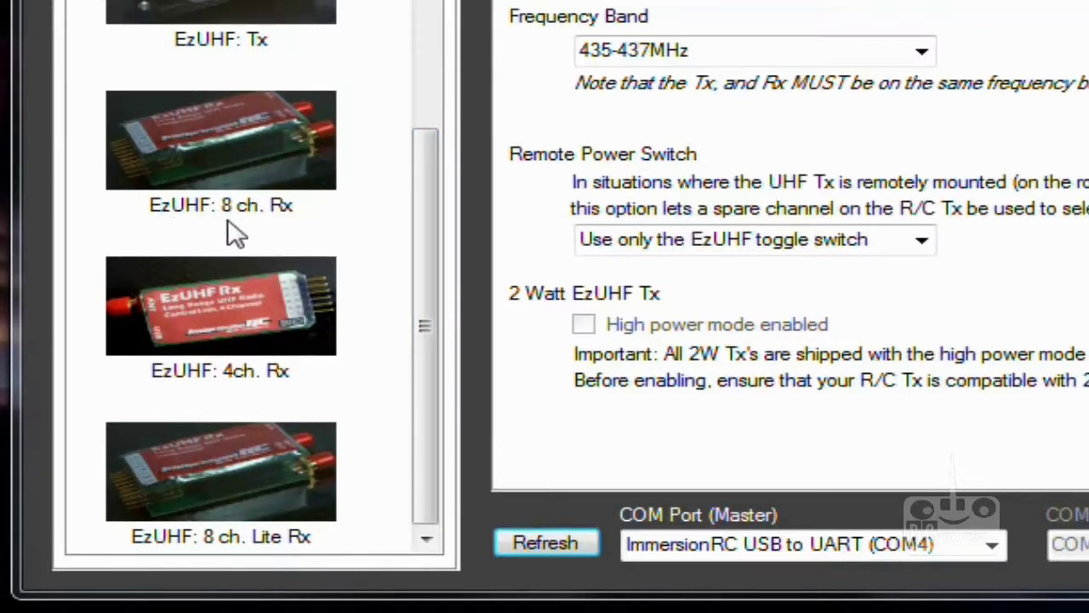
left_click(250, 146)
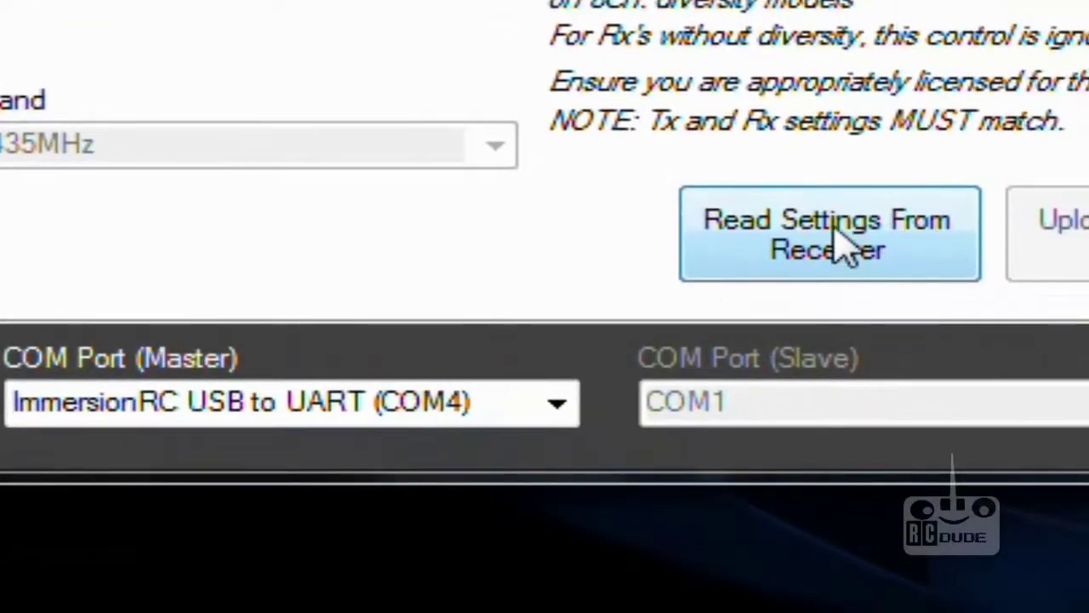
Step: Read the receiver settings and highlight Rx firmware 1.43 (6) with matching Tx ID 4697
left_click(884, 249)
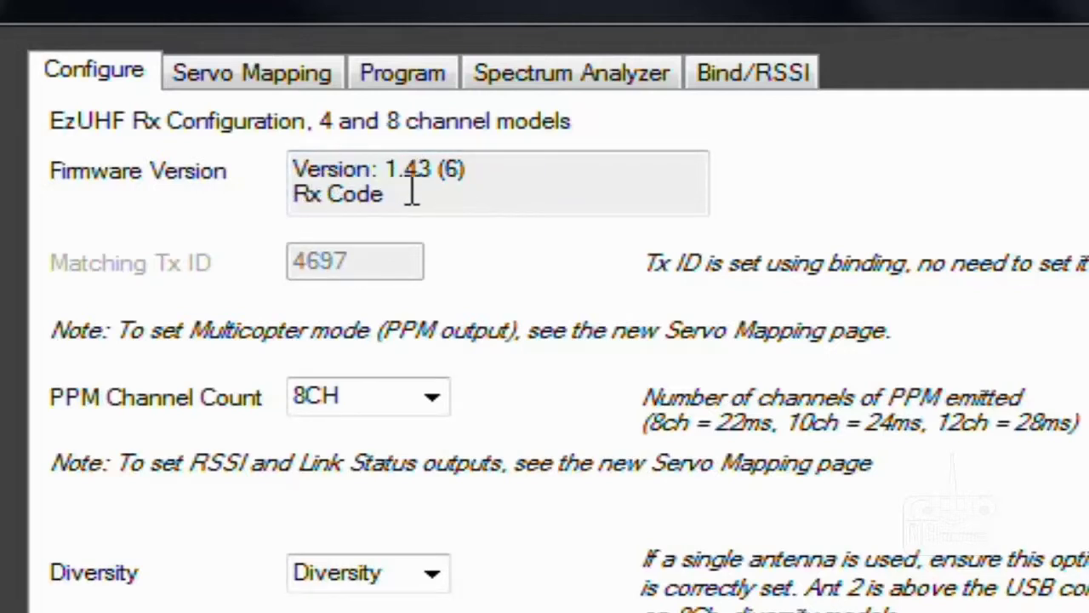
left_click(466, 174)
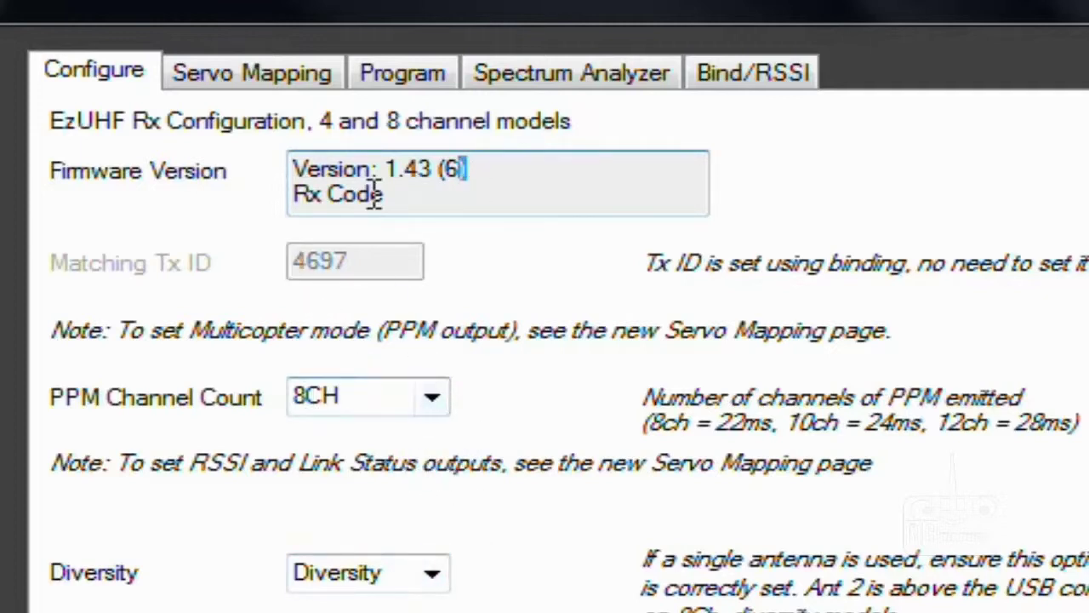
left_click_drag(393, 192, 291, 137)
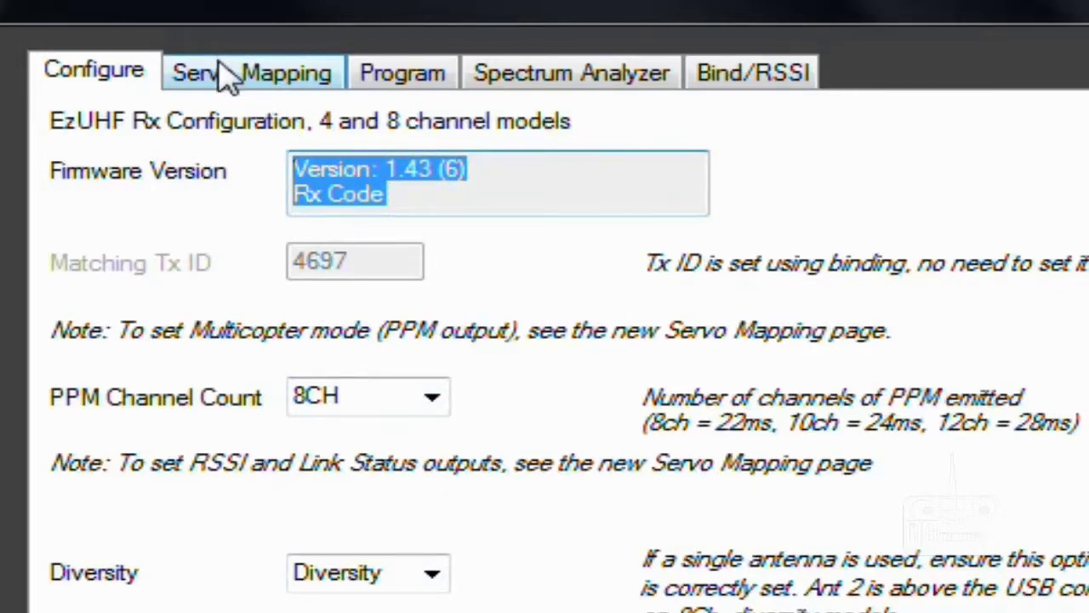
left_click(219, 75)
left_click(413, 89)
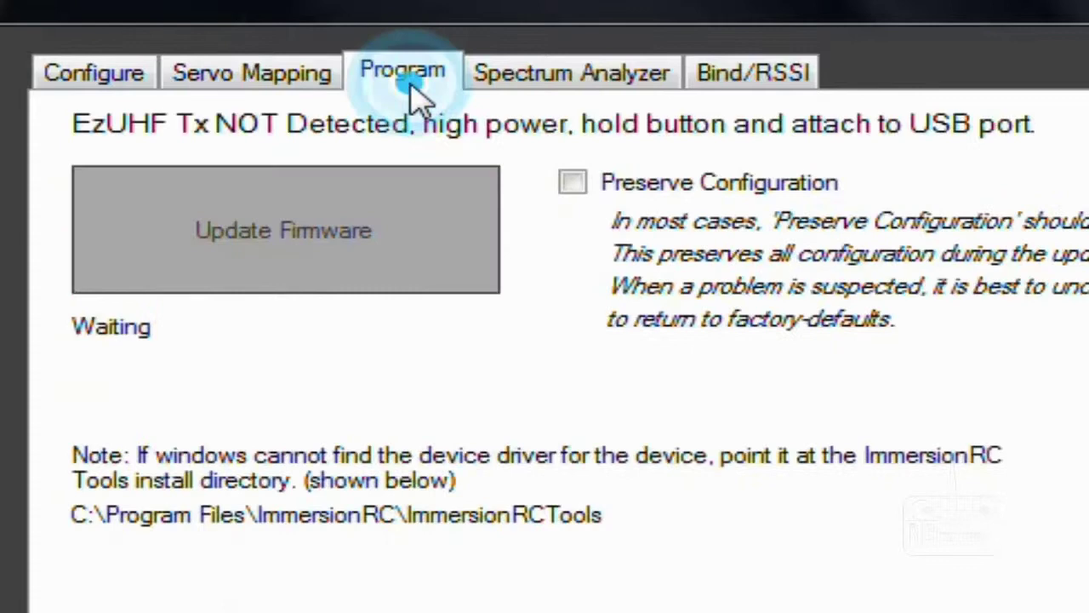
left_click(562, 89)
left_click(719, 81)
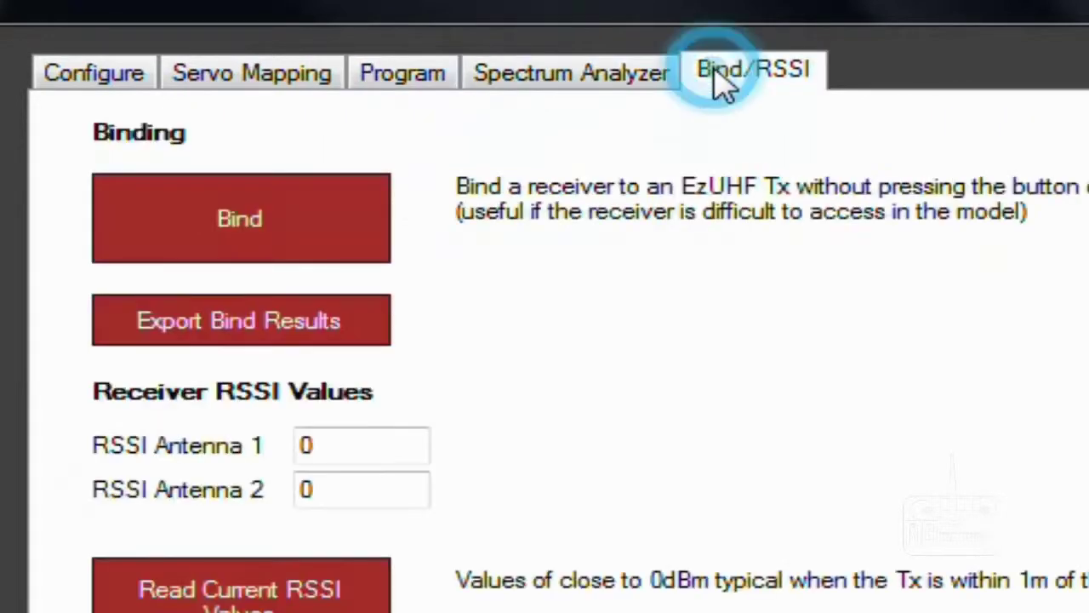
left_click(392, 72)
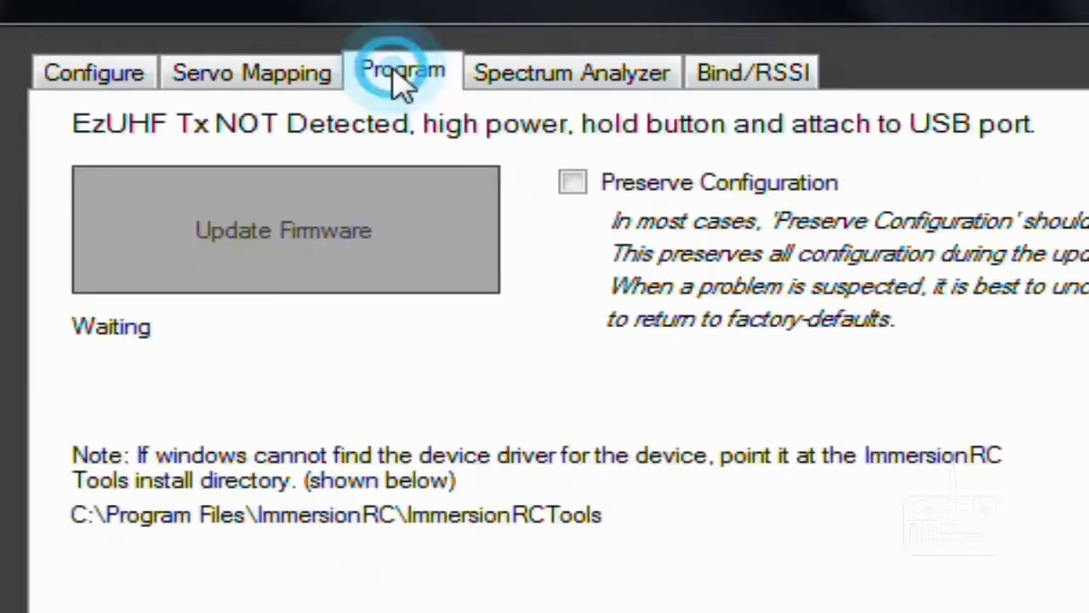
left_click(251, 85)
left_click(91, 70)
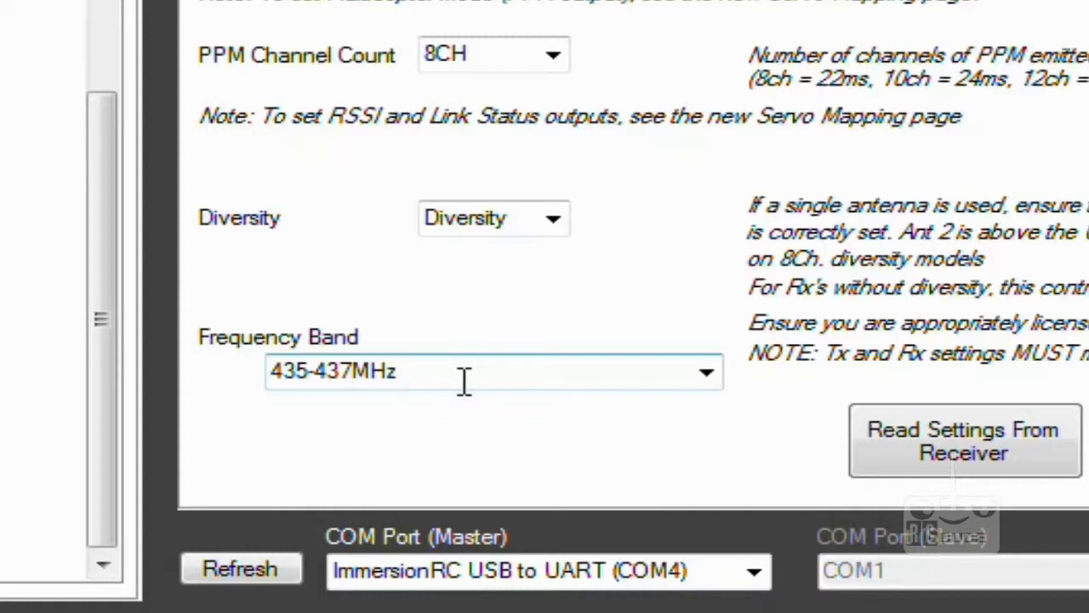
left_click(706, 375)
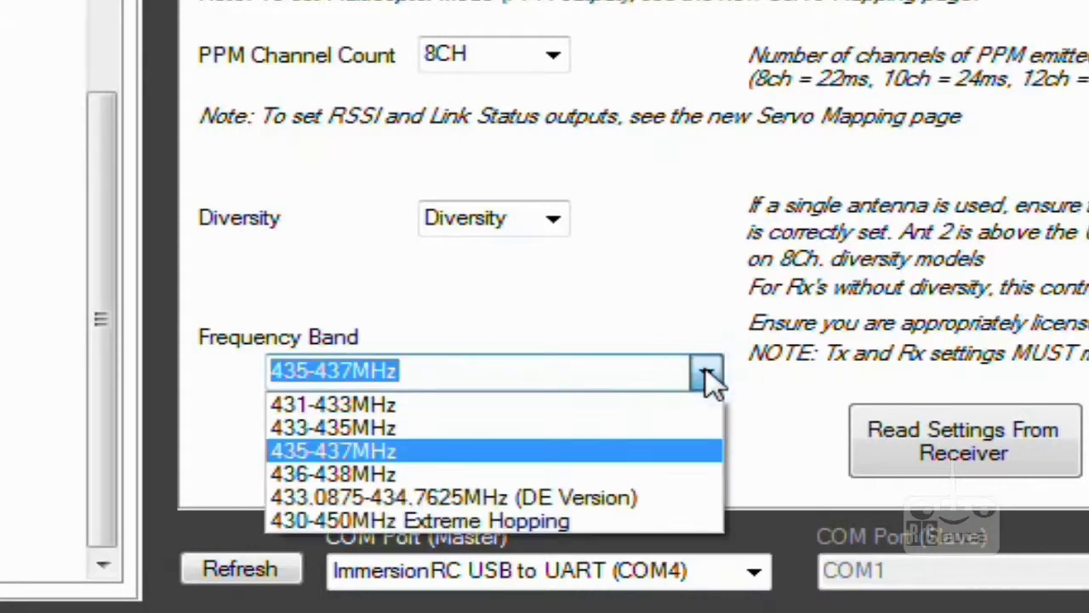
left_click(708, 377)
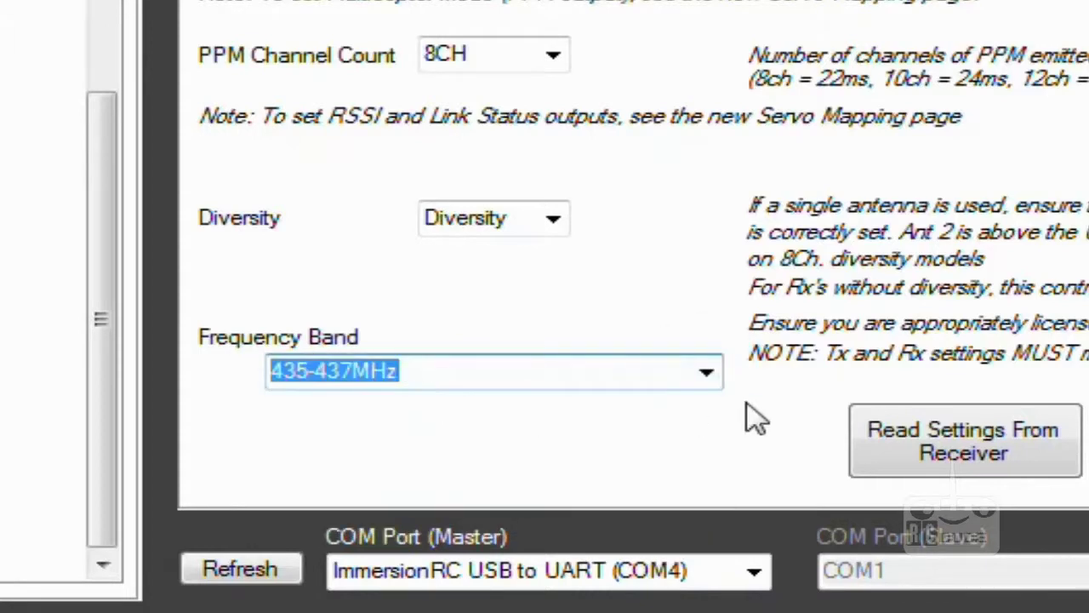
left_click(706, 374)
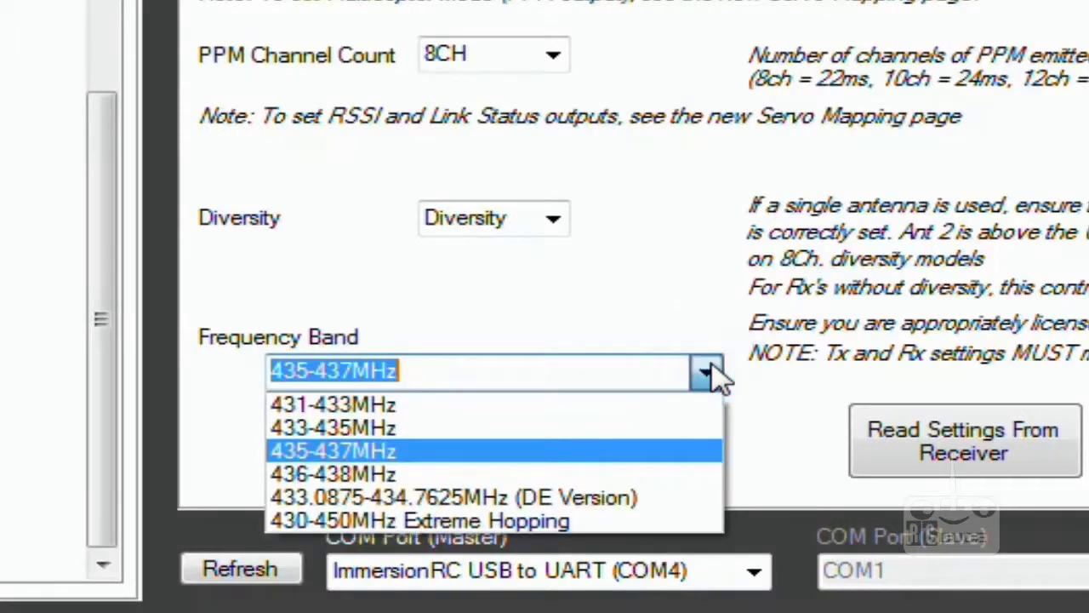
left_click(678, 274)
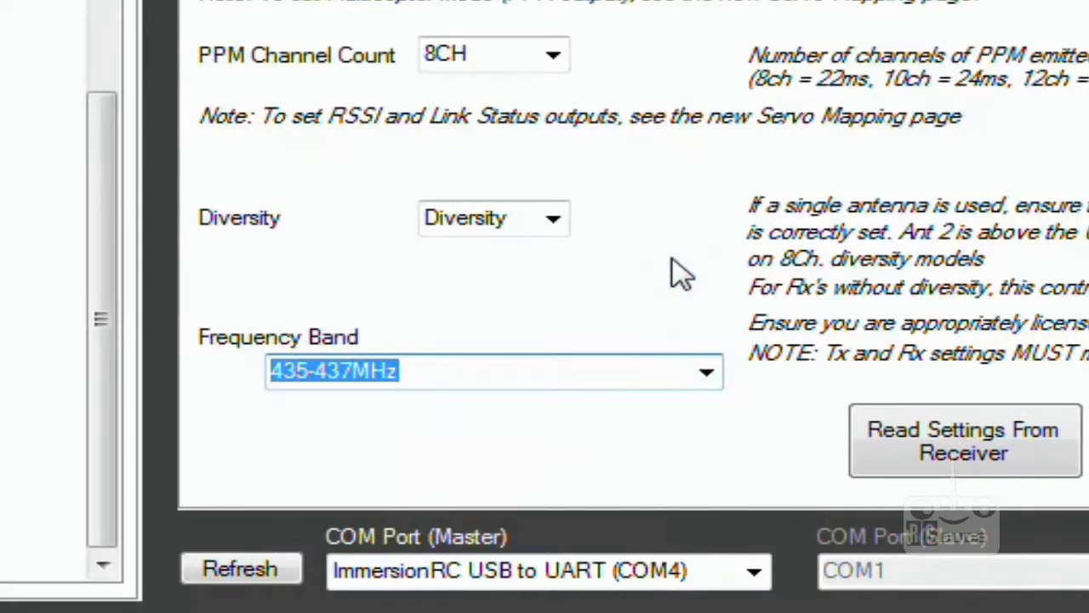